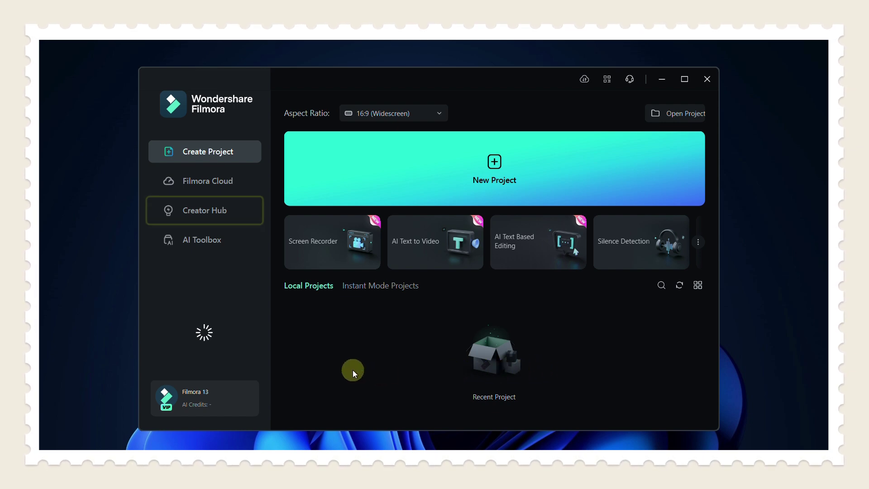
Step: Go to the Creator Hub and expand the trending tutorials list
click(234, 210)
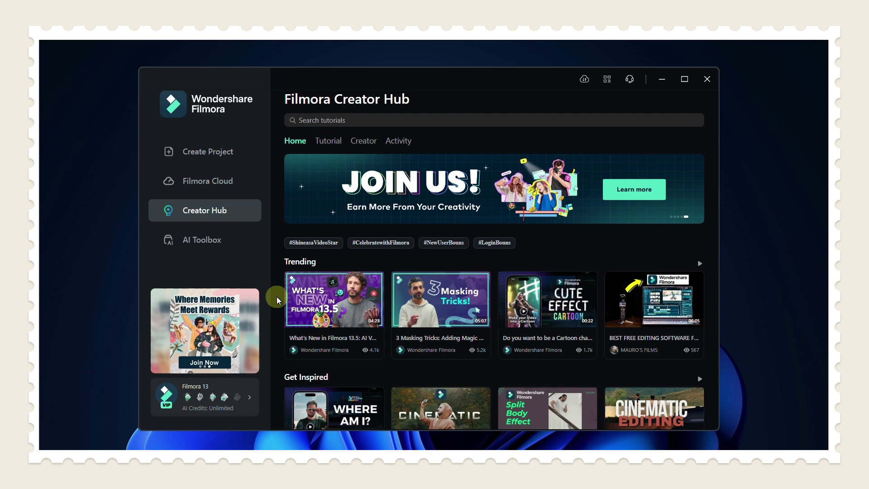
click(699, 264)
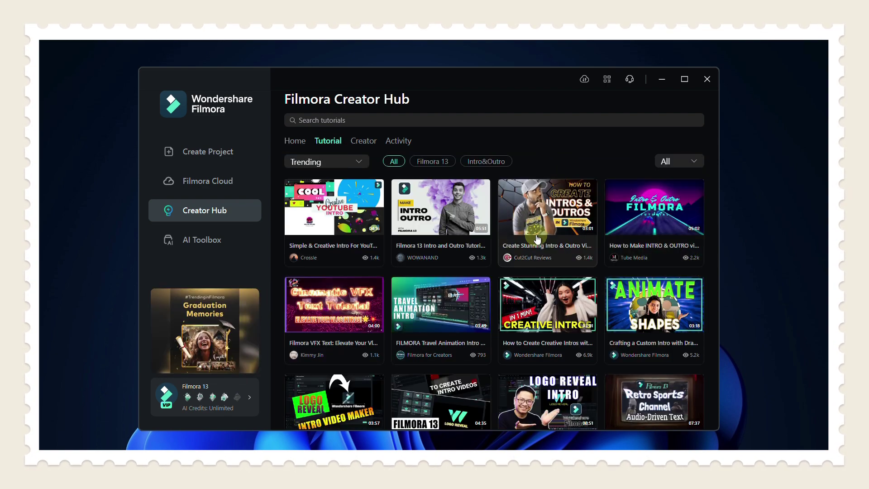
scroll(536, 238, down, 3)
scroll(516, 271, down, 1)
scroll(515, 284, down, 2)
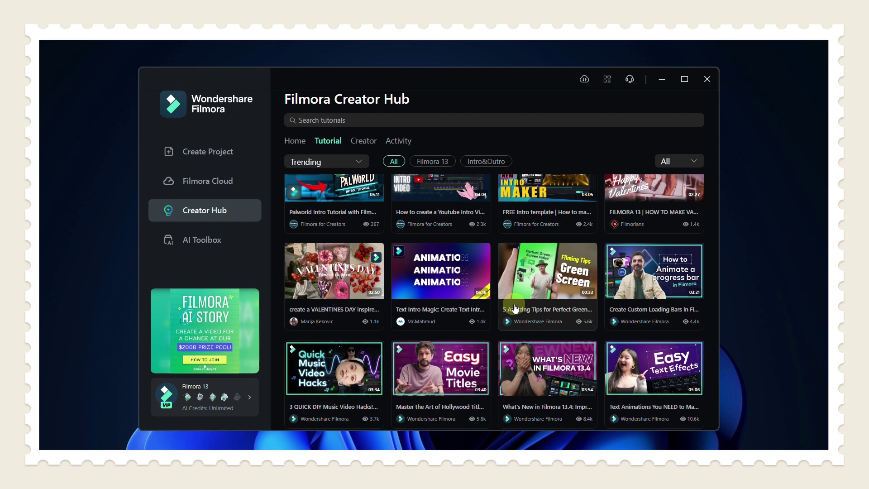
scroll(516, 306, down, 2)
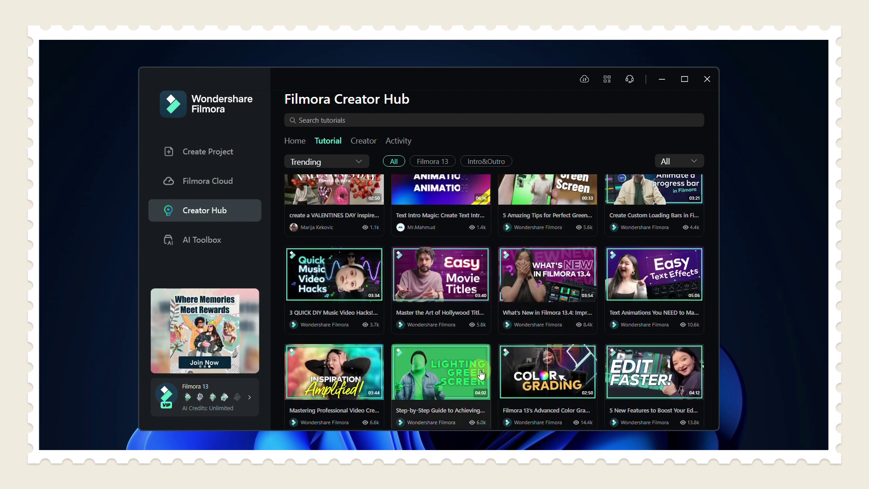
Step: Start the Hollywood Titles tutorial video, then go back to the tutorial list
click(431, 318)
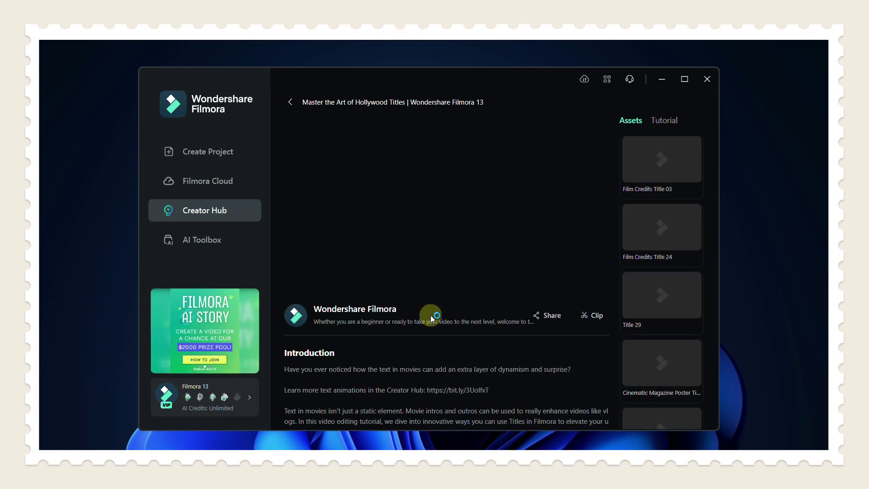
click(304, 282)
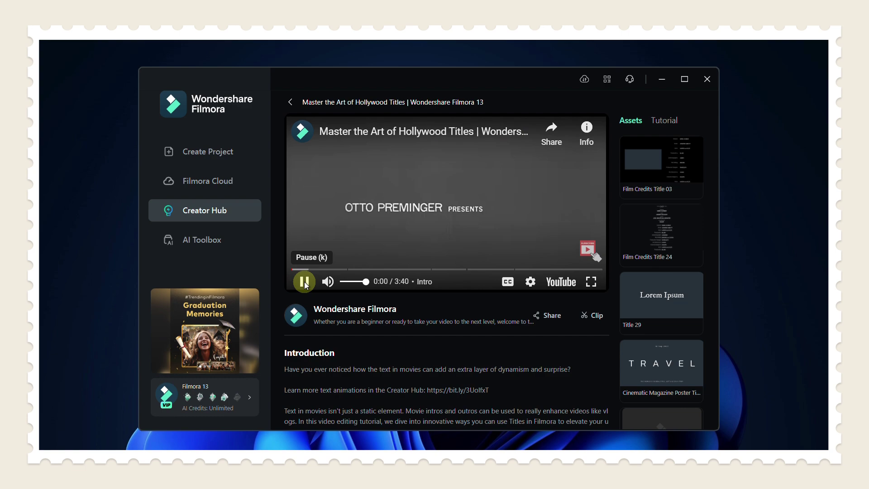
click(290, 102)
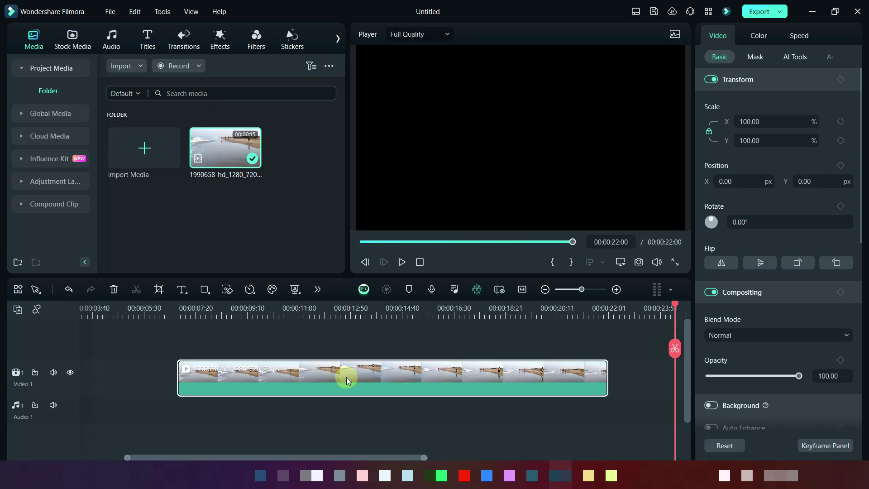
Step: Place the beach clip at the start of the timeline, play it and pause partway through
drag(346, 377, 143, 377)
click(91, 315)
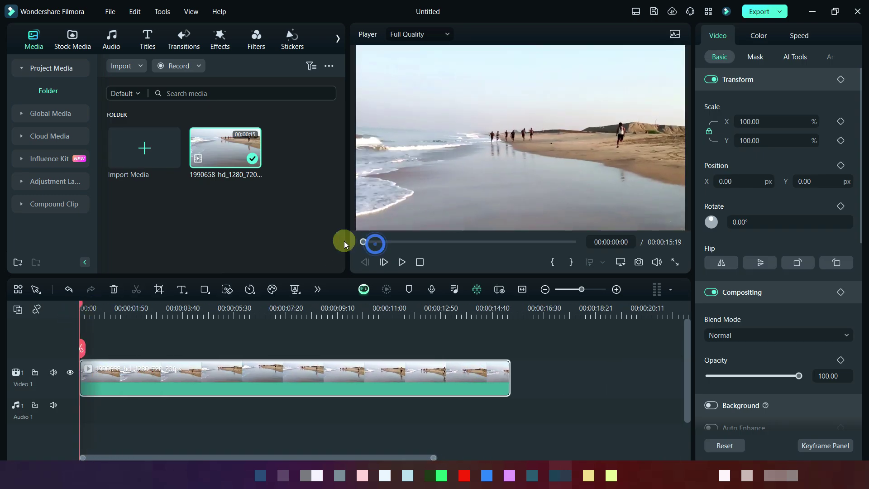
click(401, 261)
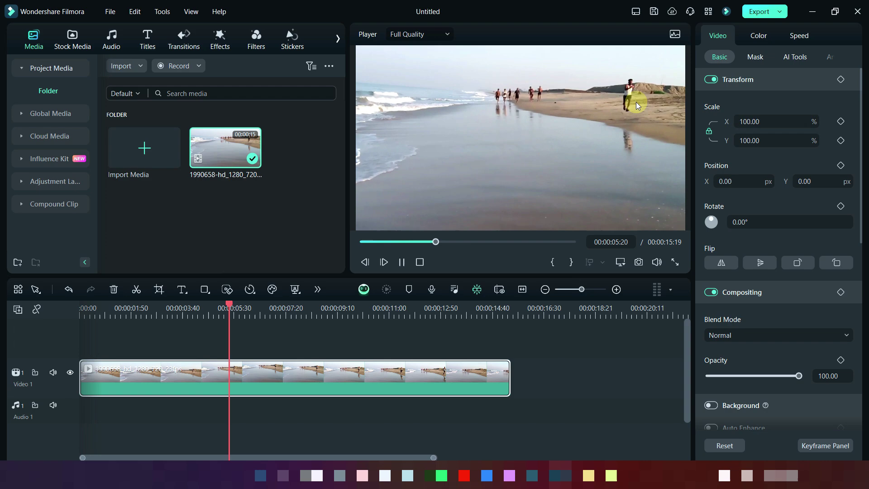
click(400, 261)
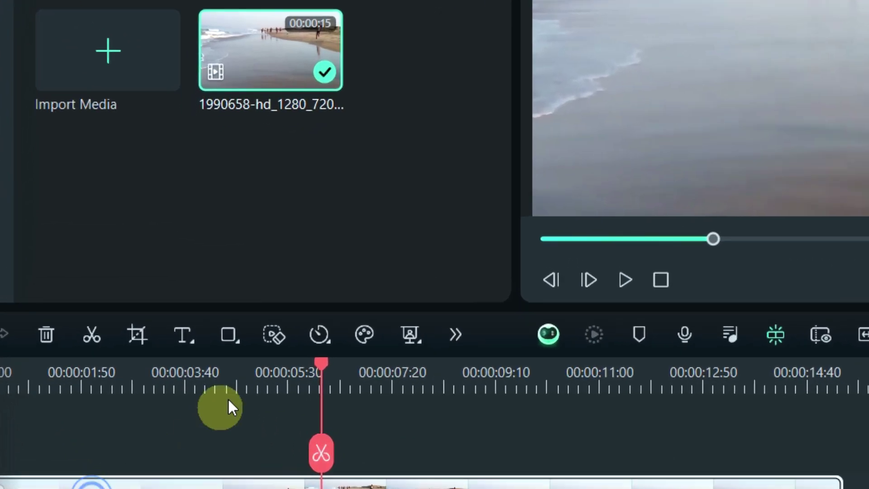
Step: In AI Object Remover, brush the runner, then at 00:00:08:09 brush the runner and his reflection
click(280, 335)
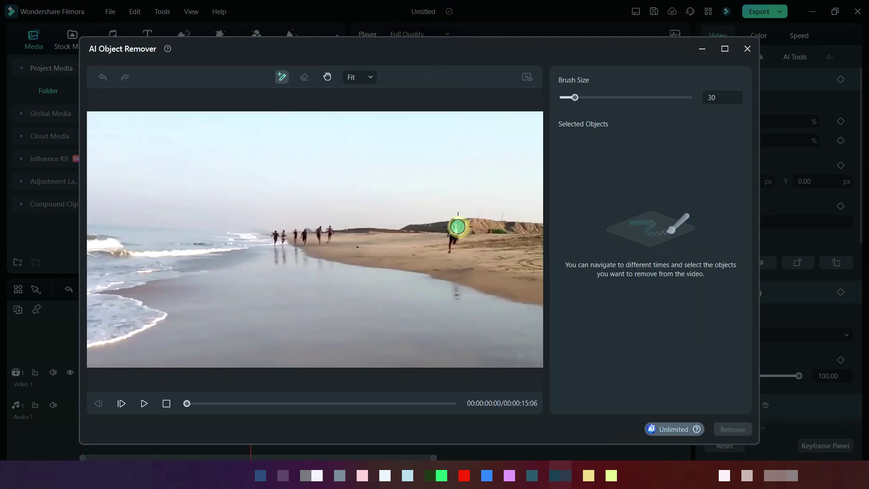
drag(456, 224, 453, 248)
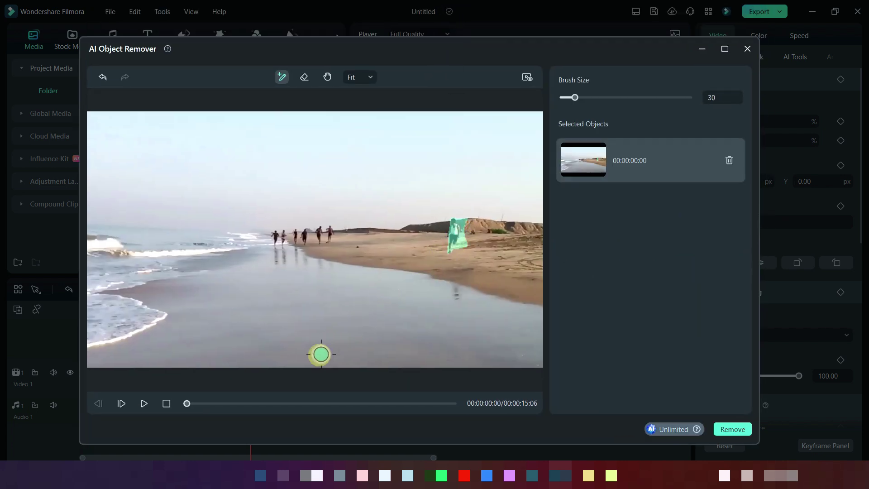
mouse_move(186, 403)
mouse_down()
mouse_move(342, 400)
mouse_move(335, 395)
mouse_up()
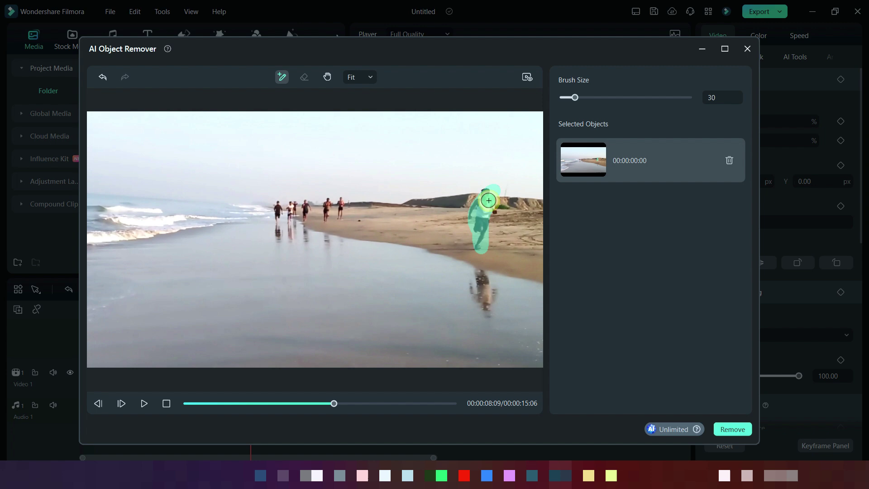
drag(488, 199, 481, 245)
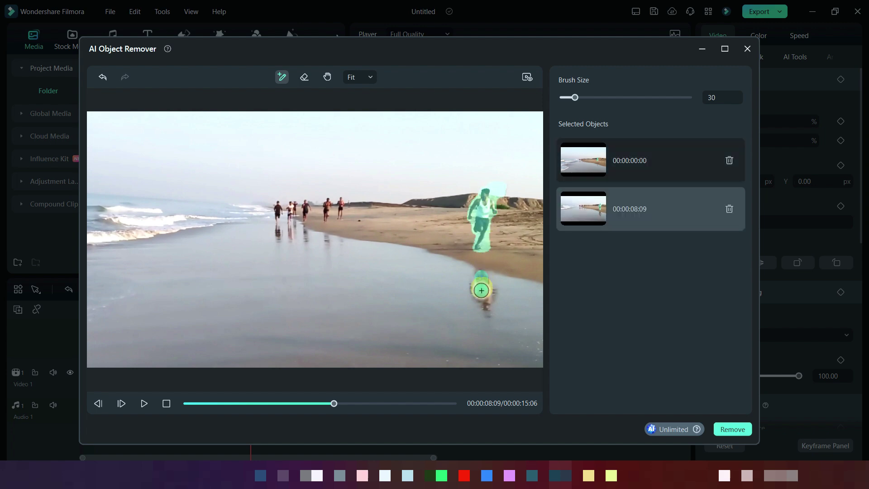
drag(485, 279, 485, 309)
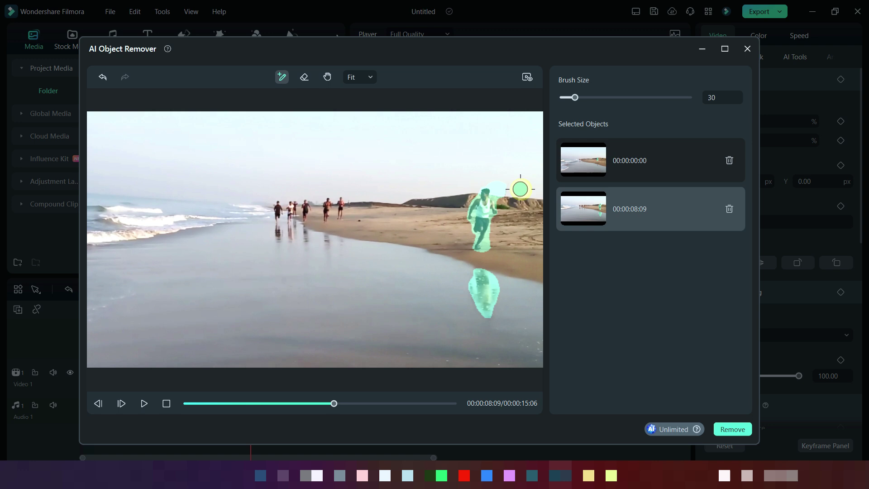
Step: Remove the marked objects and move the tracking progress window off the video
click(731, 429)
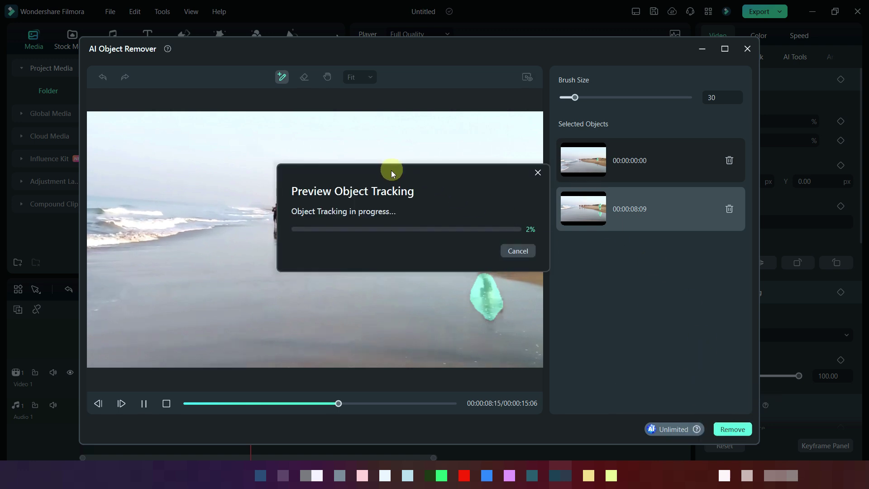
drag(415, 172, 662, 252)
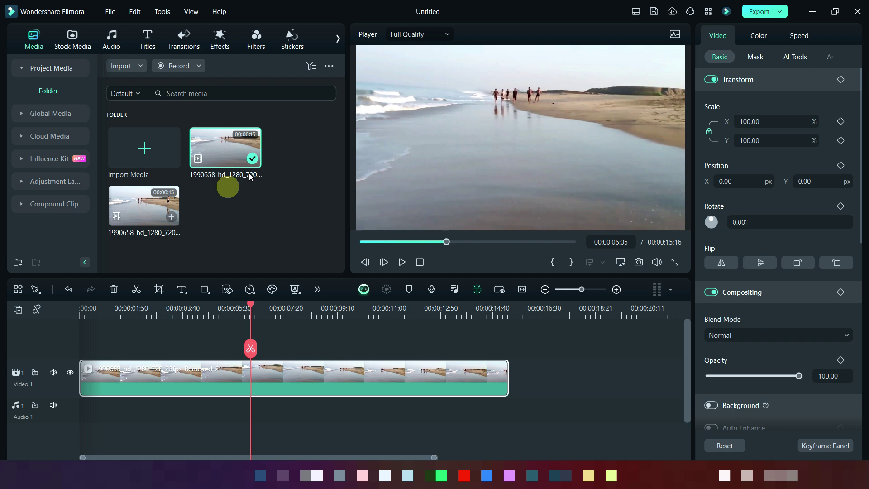
drag(250, 309, 82, 319)
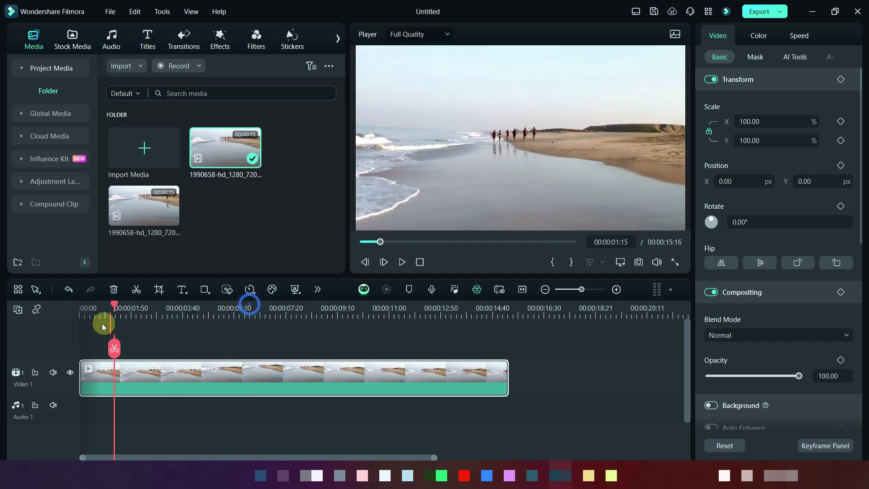
click(404, 262)
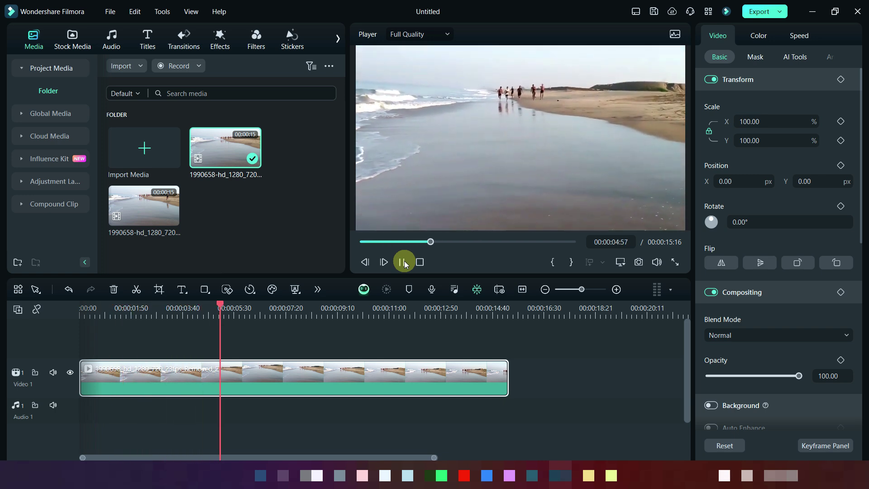
click(404, 262)
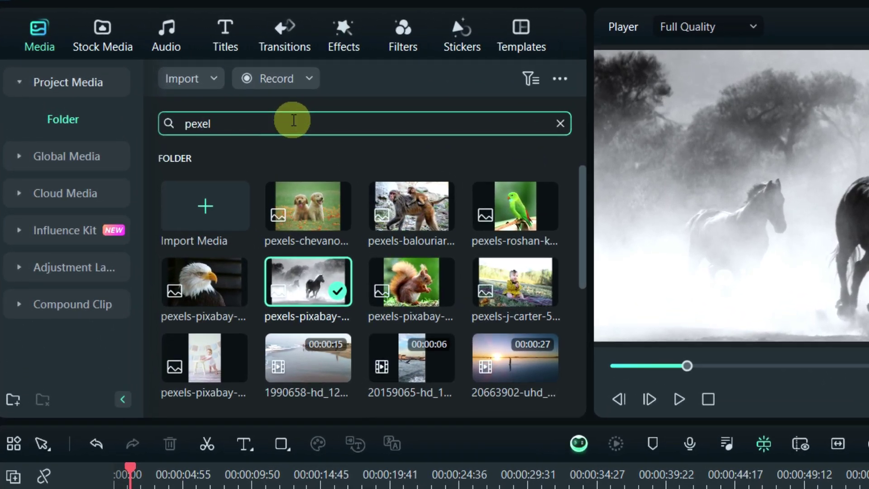
Step: Filter media for 'pexel', clear the query and show the search mode options
key(Return)
click(560, 123)
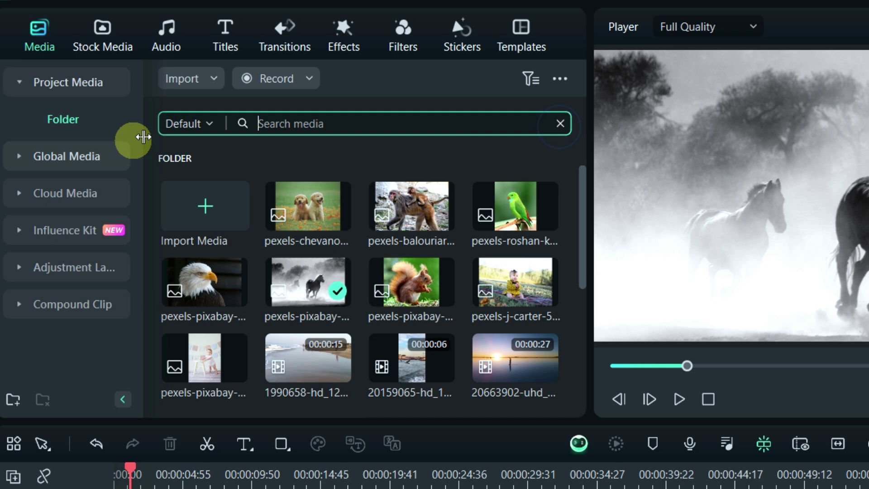
click(189, 124)
Step: Choose Smart search, find media by a suggested character's face and add the justice image to the timeline
click(194, 176)
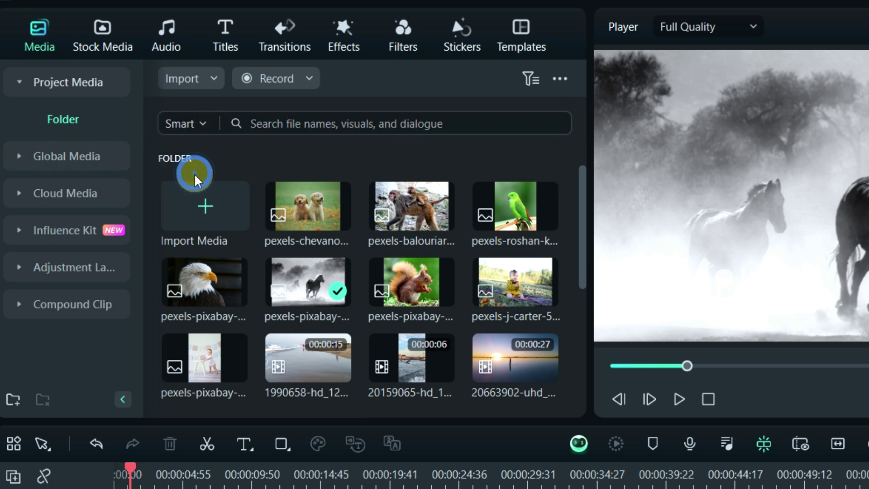
click(304, 123)
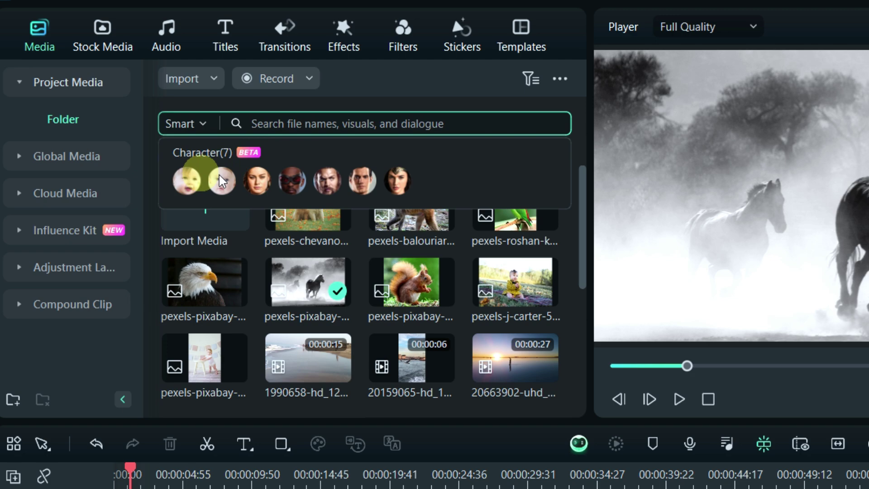
click(363, 180)
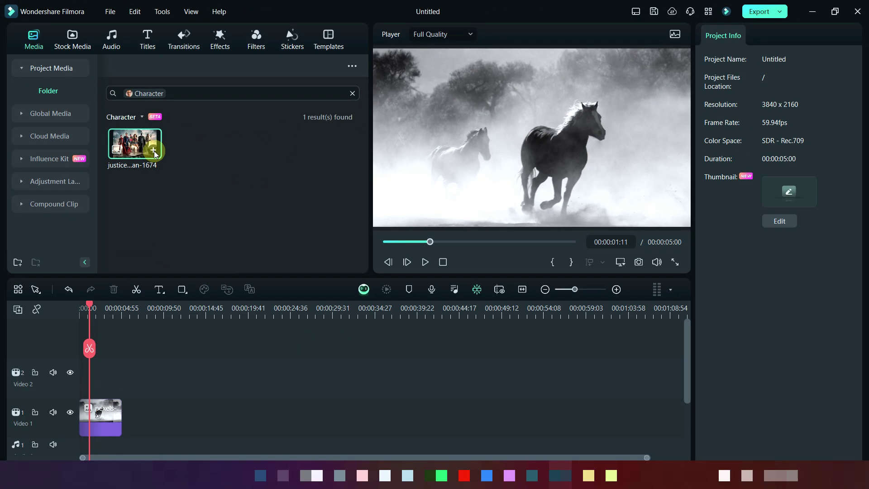
click(154, 150)
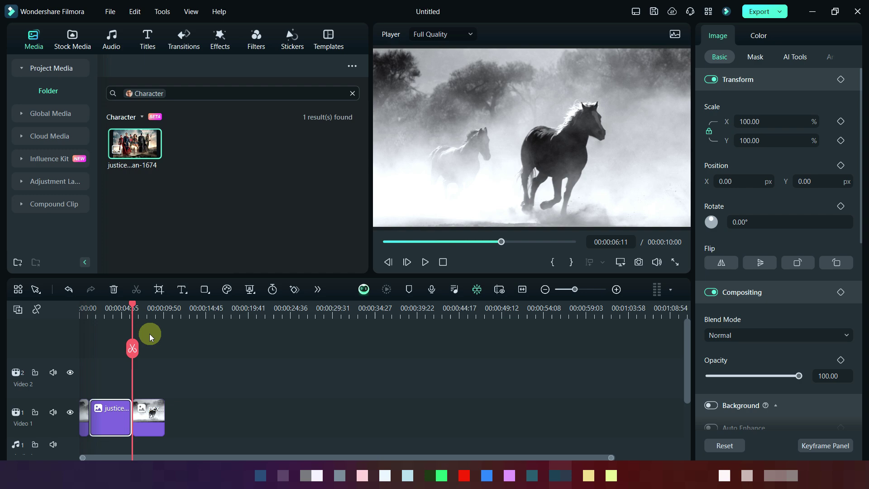
drag(132, 309, 112, 311)
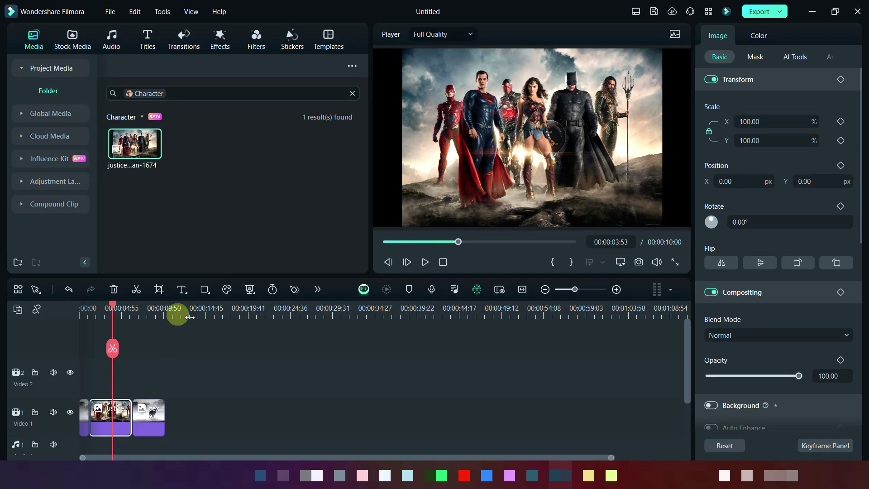
click(211, 311)
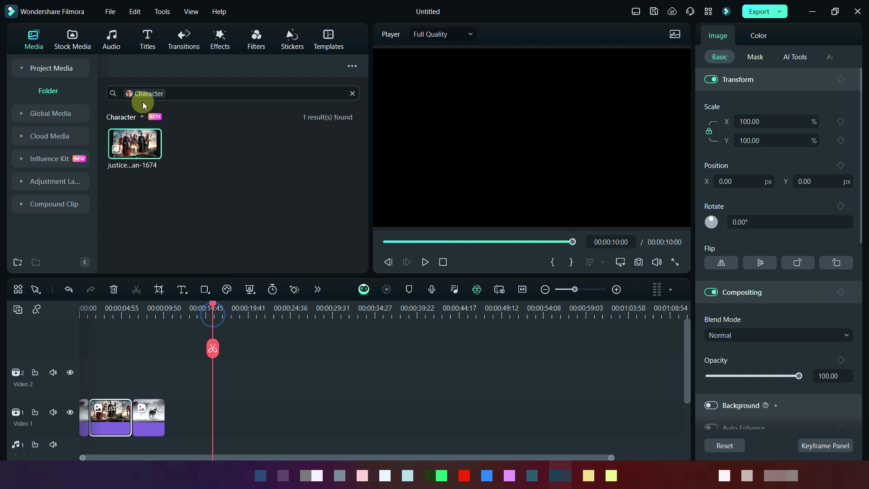
Step: Search a different character's face and add the superhero group image to the timeline
click(351, 95)
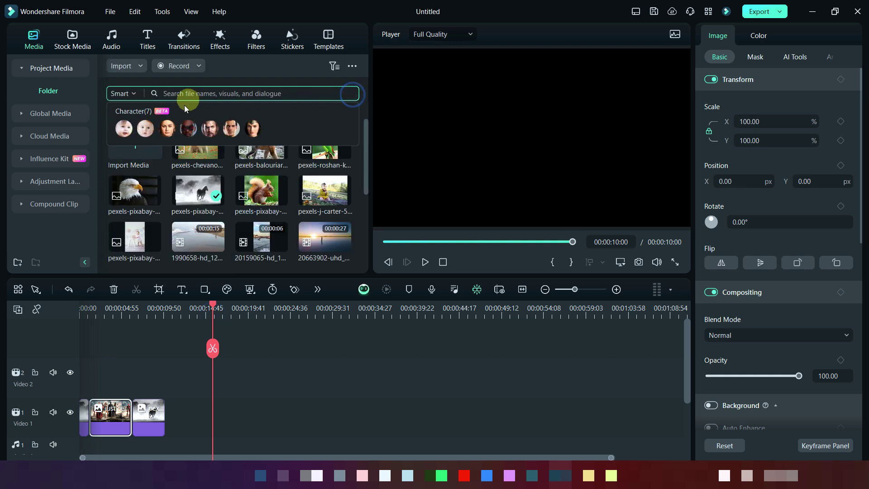
click(204, 93)
click(190, 130)
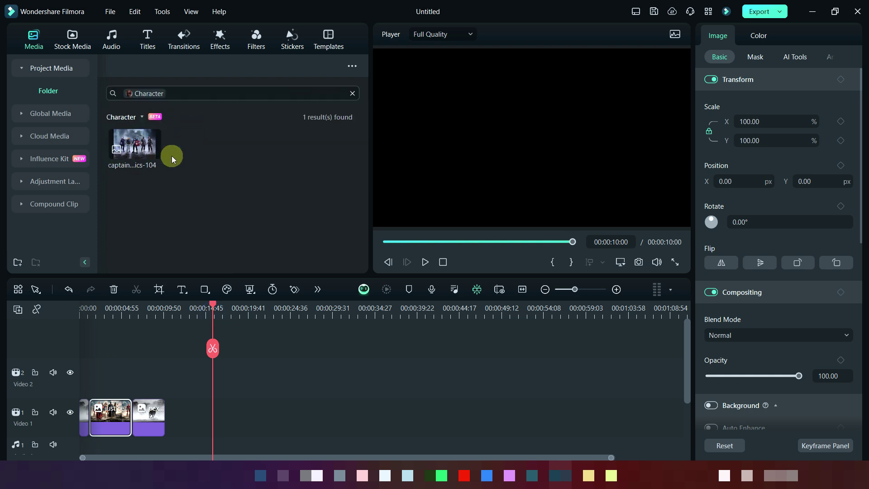
mouse_move(135, 144)
click(154, 149)
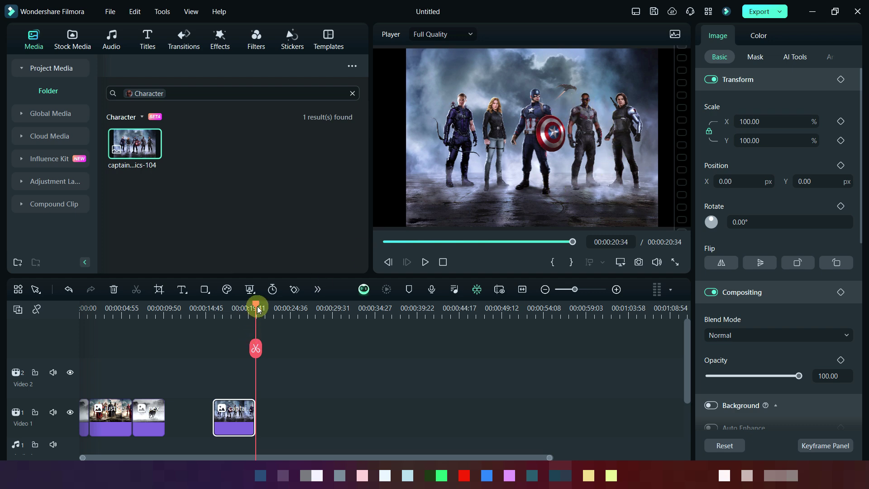
drag(259, 308, 275, 307)
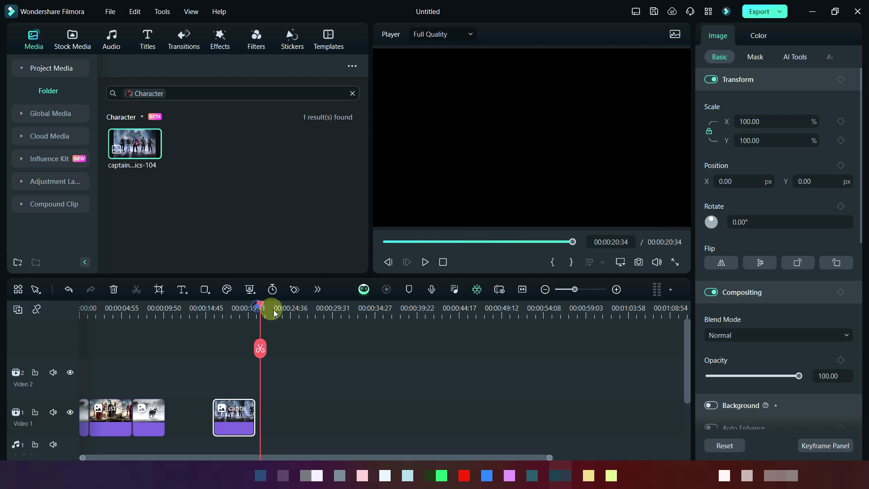
Step: Search media for 'run' and add the desert running clip to the timeline
click(352, 93)
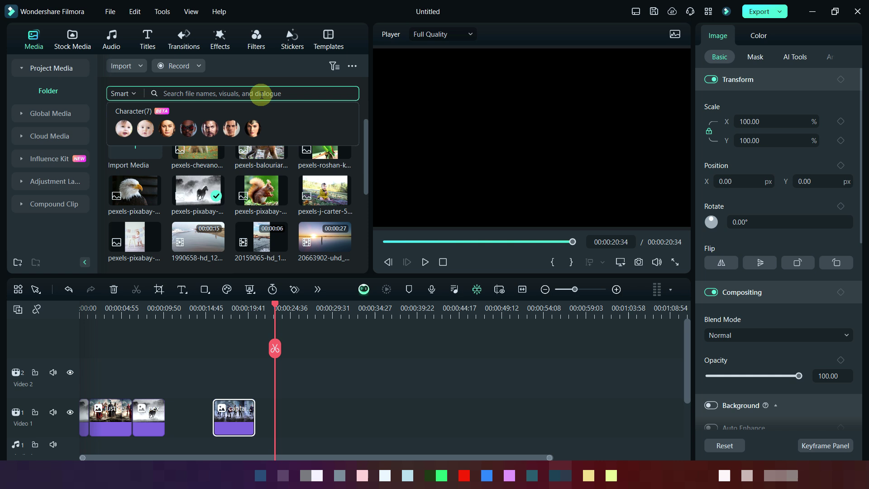
text(run)
key(Return)
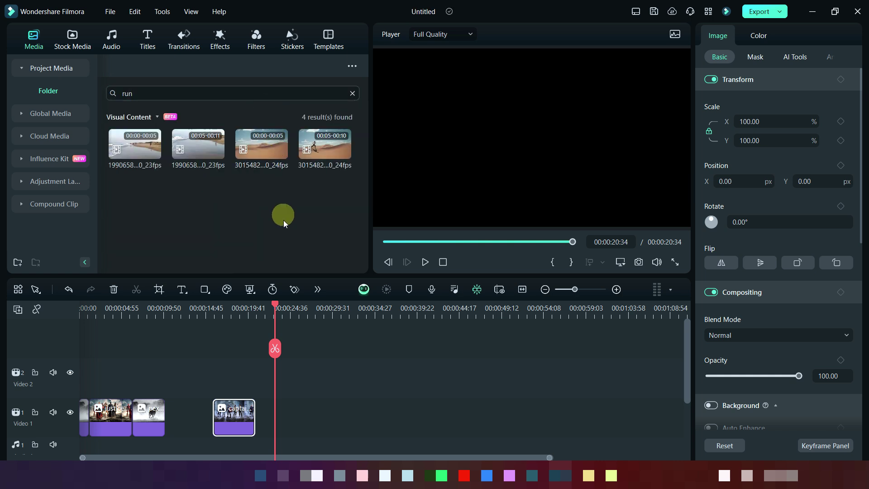
click(343, 151)
drag(321, 309, 285, 309)
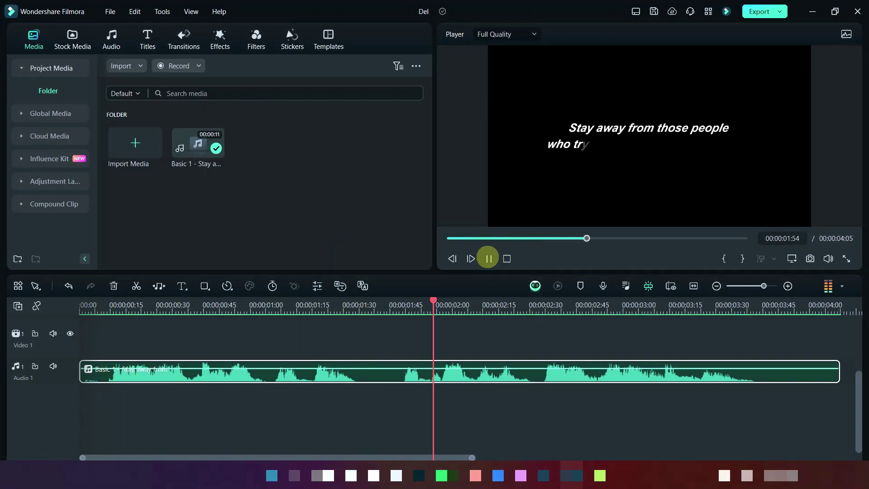
Step: Pause the narration preview and rewind it to the beginning
click(488, 258)
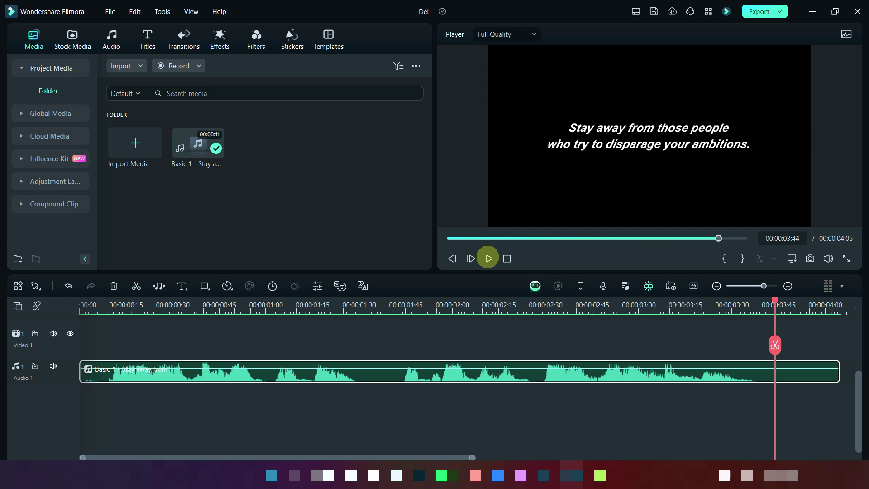
drag(488, 238, 445, 239)
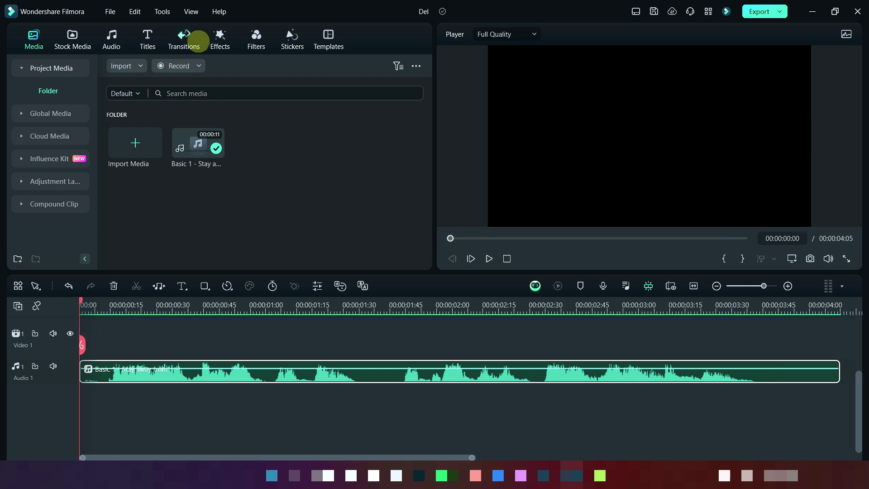
Step: In the Effects library, collapse Video Effects and show the Audio Effects voice changers
click(219, 35)
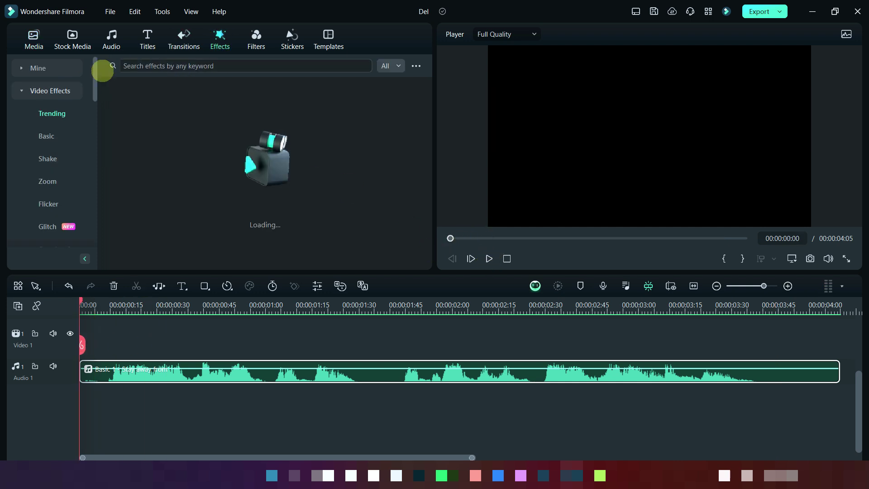
click(21, 91)
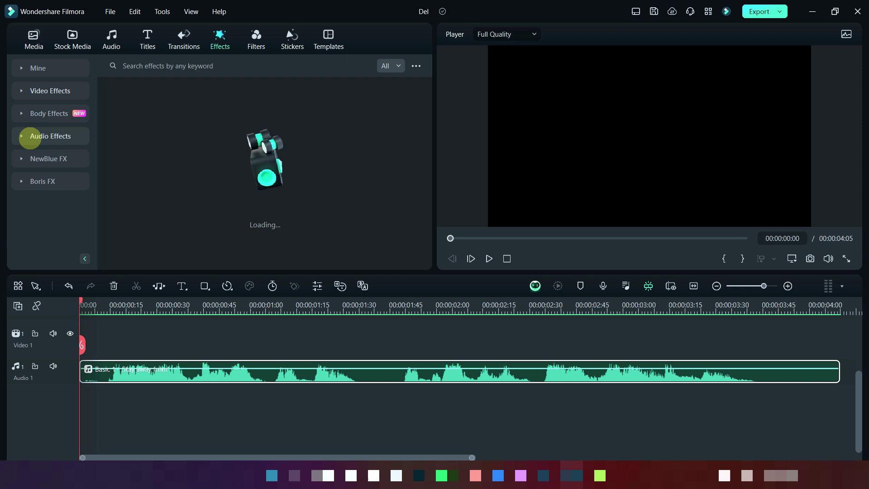
click(21, 135)
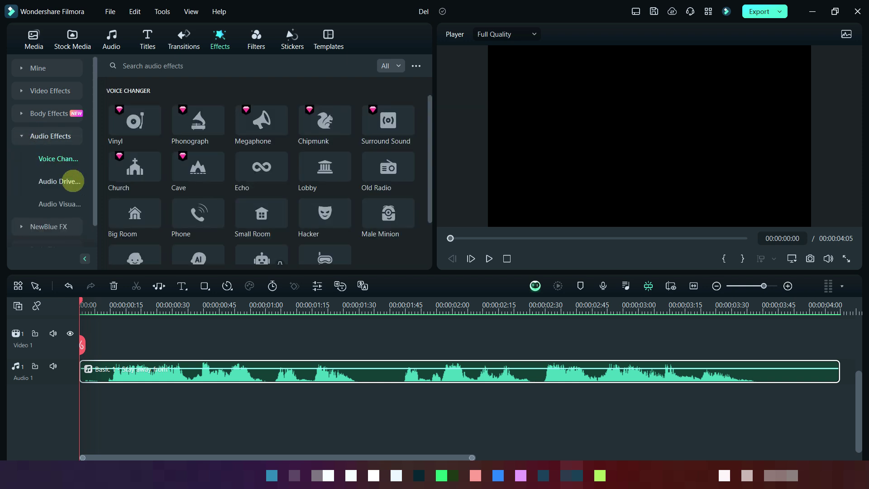
mouse_move(325, 167)
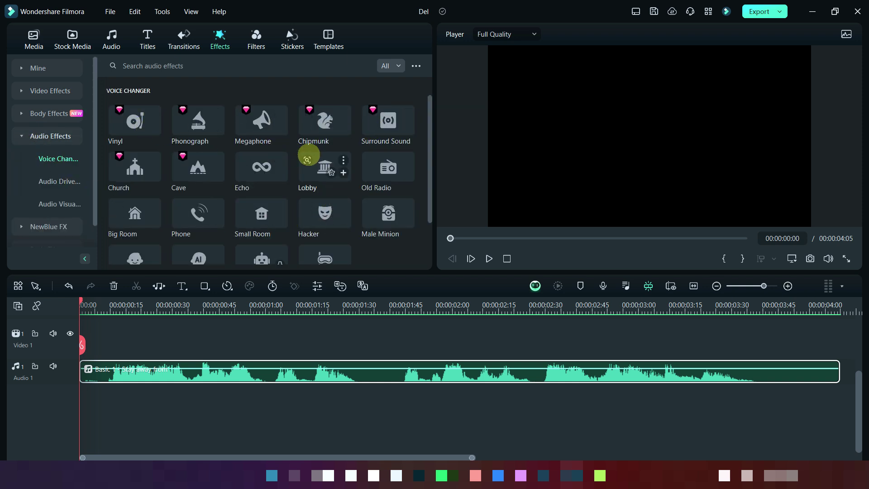
Step: Audition Vinyl, Phonograph, Megaphone, Chipmunk, Surround Sound and Cave voice effects on the narration, leaving Cave applied
click(153, 124)
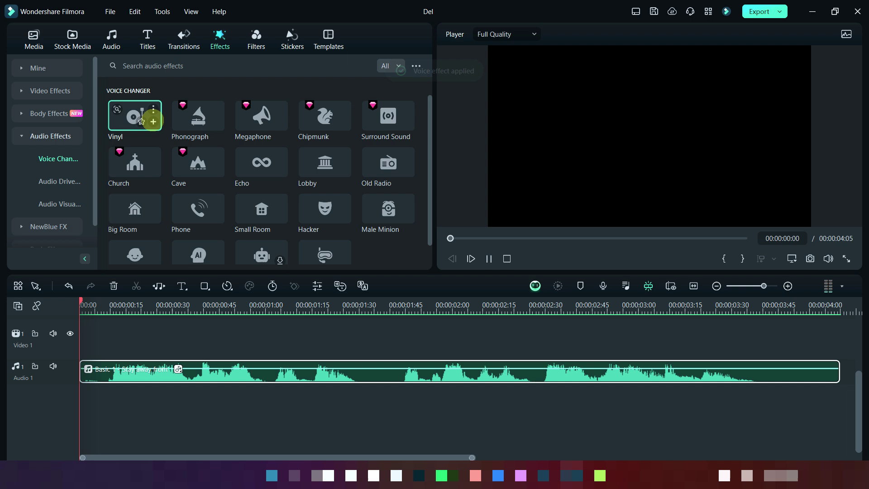
key(space)
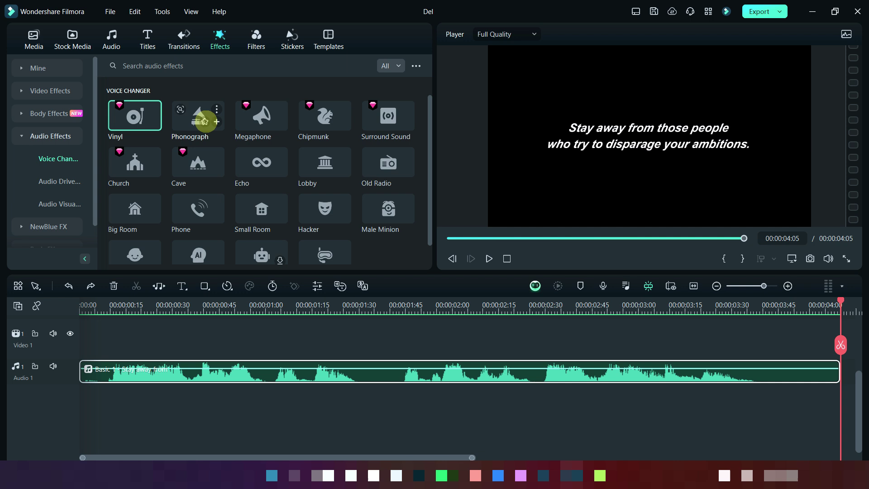
click(216, 121)
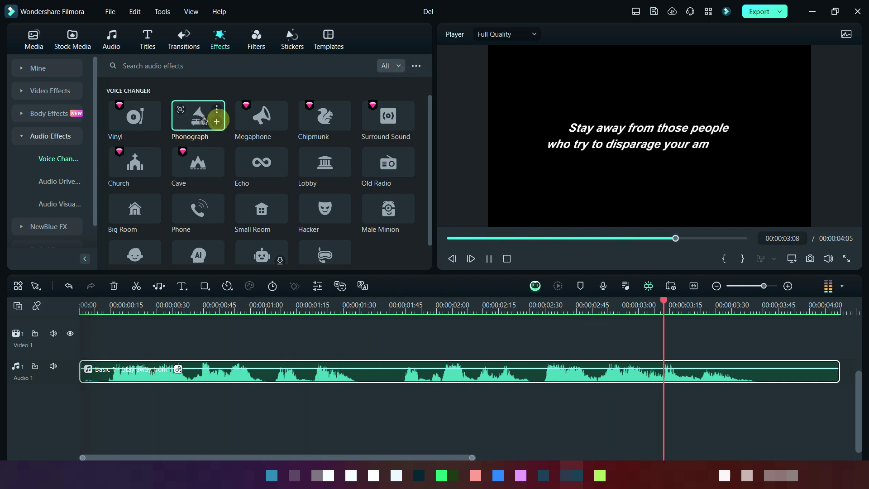
click(280, 121)
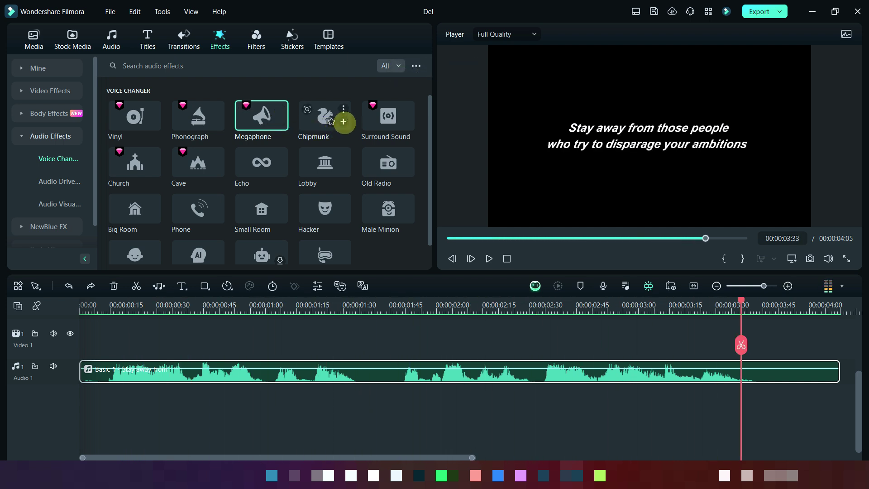
click(342, 121)
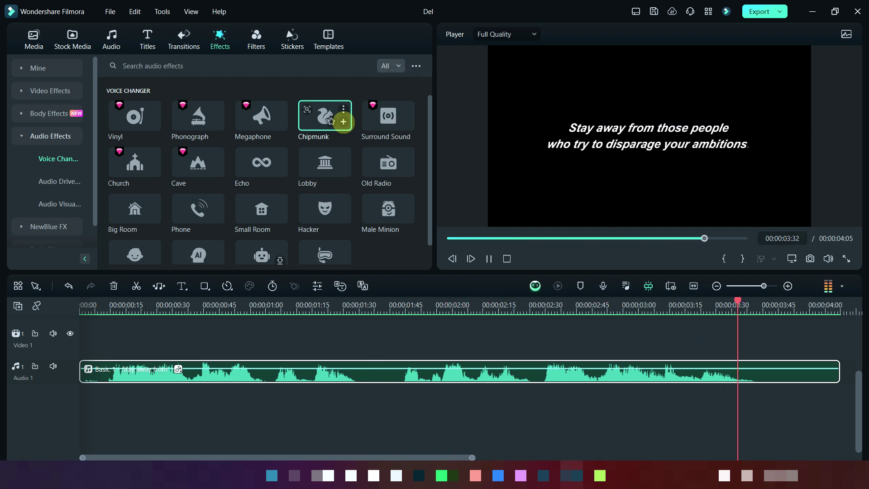
click(406, 122)
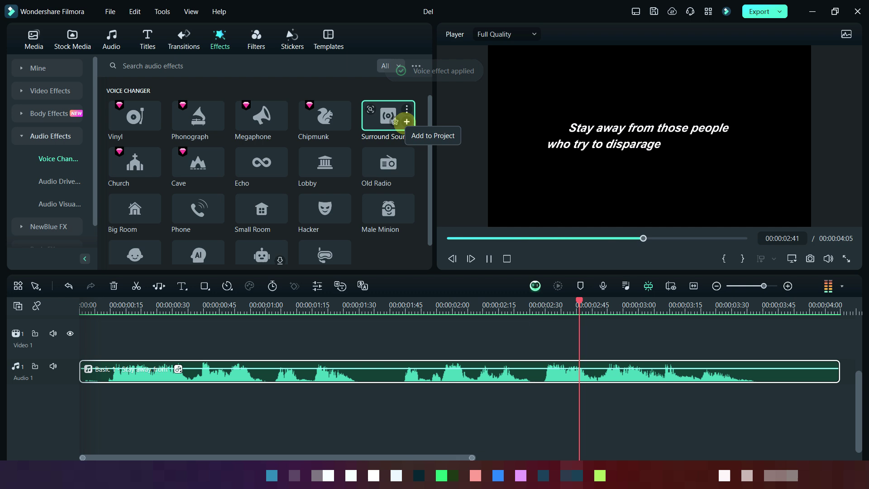
mouse_move(197, 163)
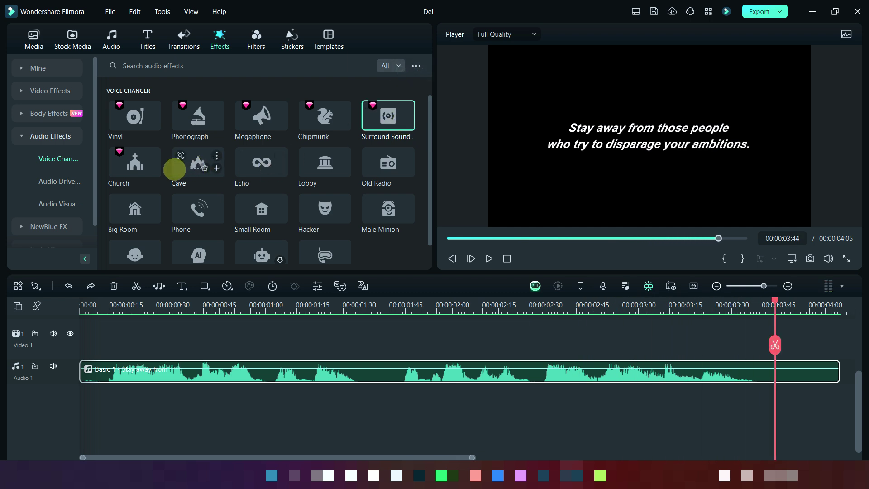
click(216, 166)
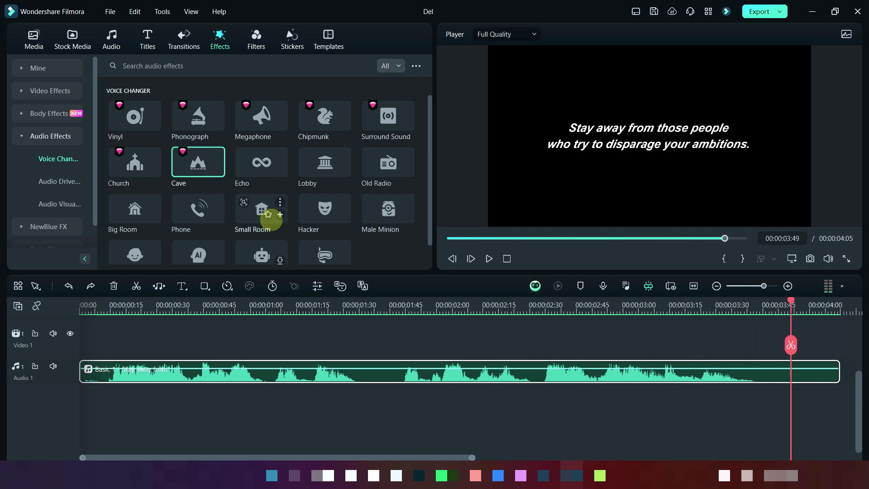
scroll(269, 215, down, 1)
Step: Audition Hacker, Phone, Child Voice, AI Robot and Diving Sound effects, leaving Diving Sound applied
click(343, 180)
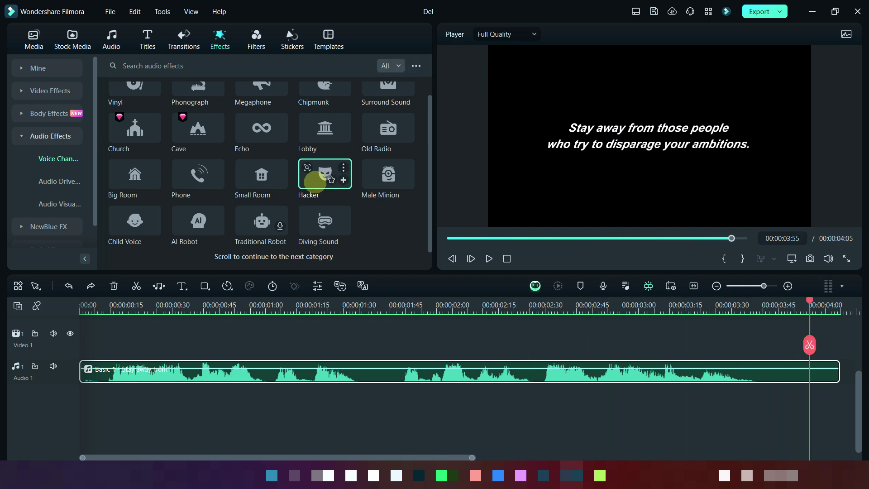
click(217, 179)
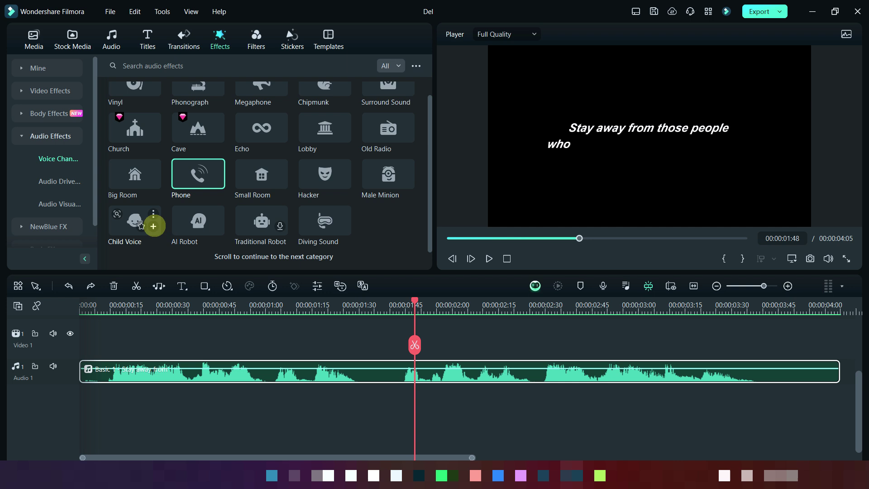
click(154, 226)
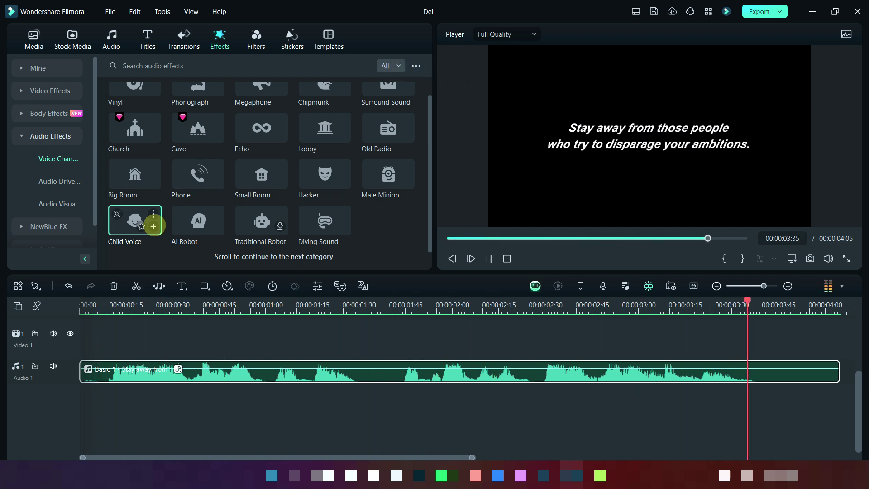
click(217, 225)
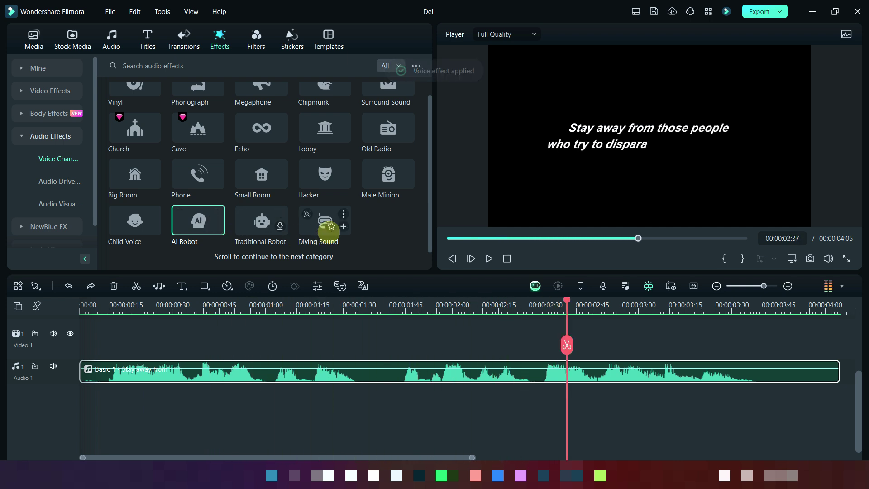
click(342, 222)
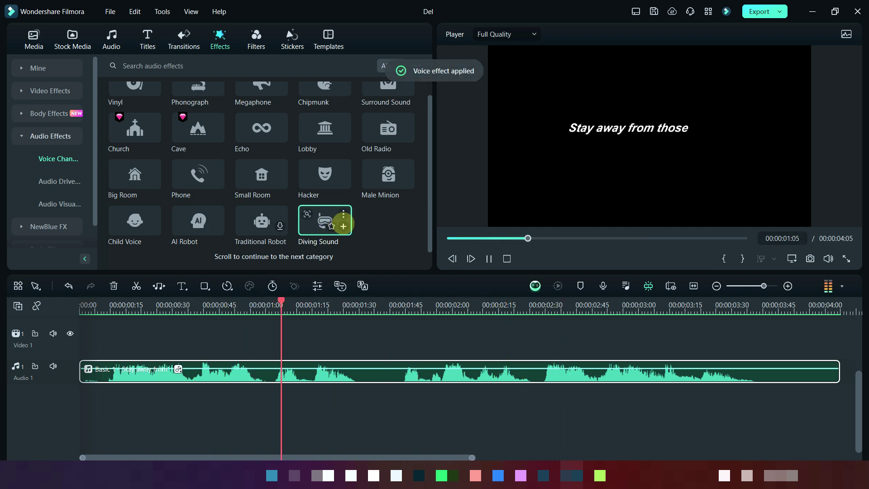